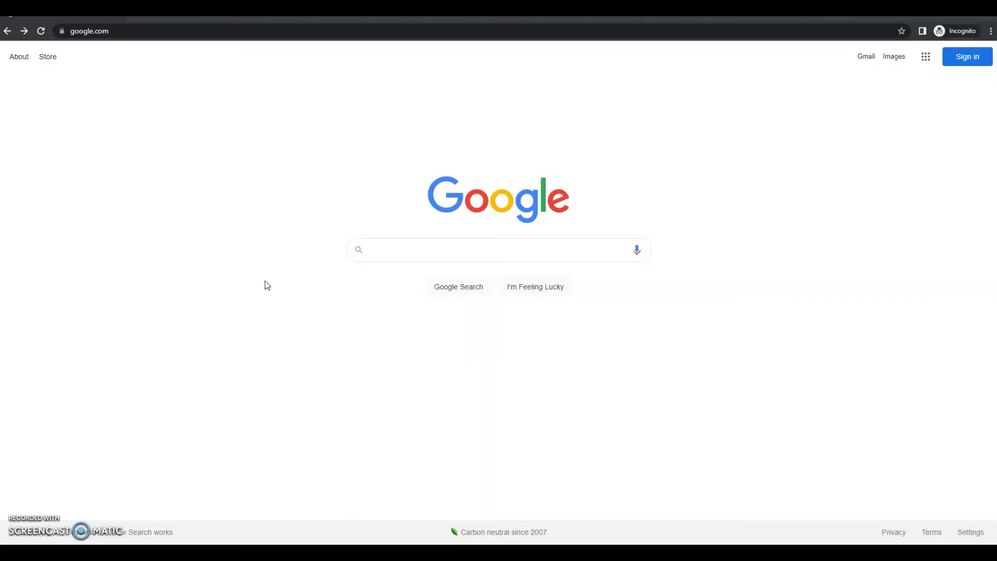
Go to nhdwebcentral.org in Chrome to reach the NHDWebCentral welcome page
left_click(172, 29)
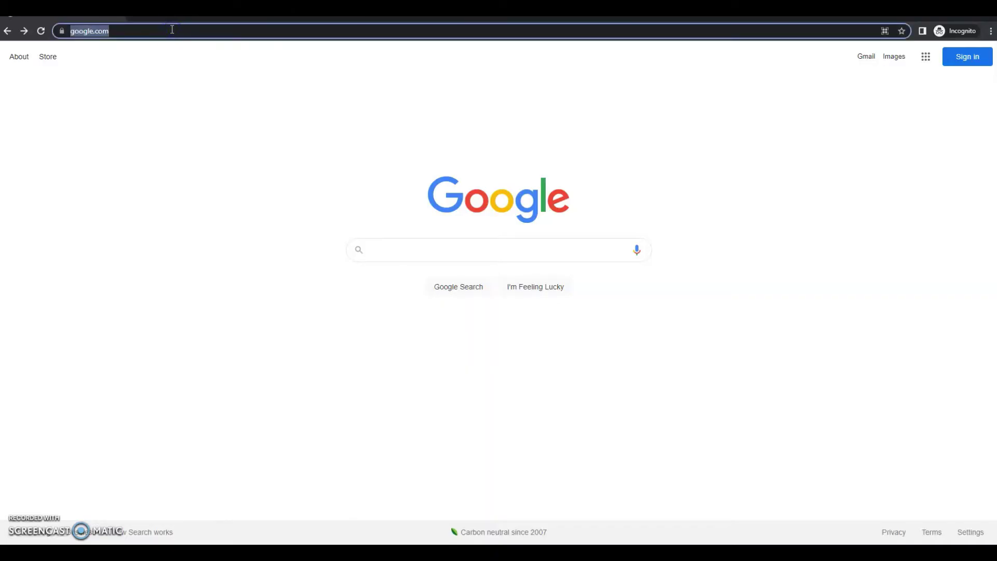
type("web")
key("BackSpace")
key("BackSpace")
key("BackSpace")
key("BackSpace")
type("nhd")
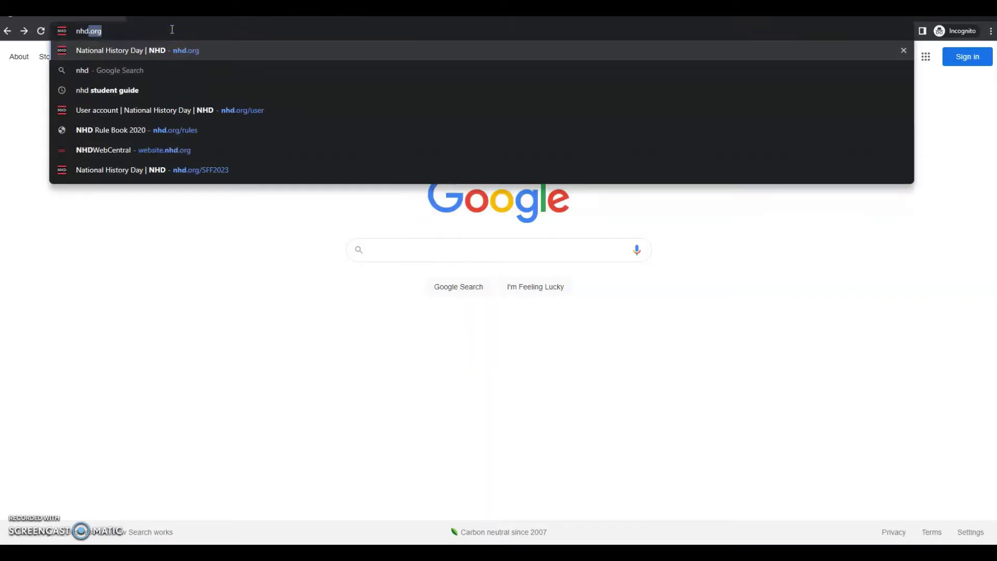
type("webcentral.org")
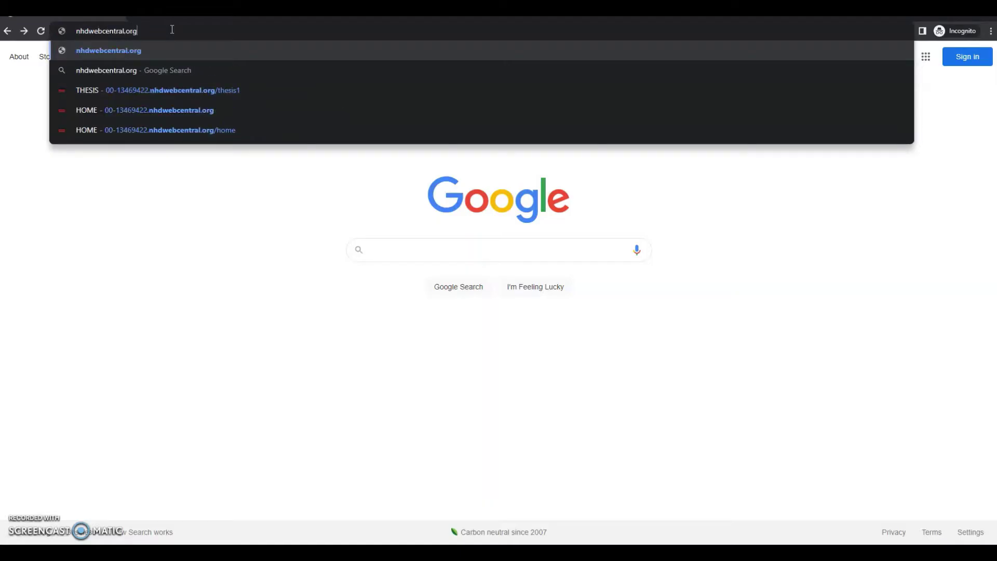
key("Return")
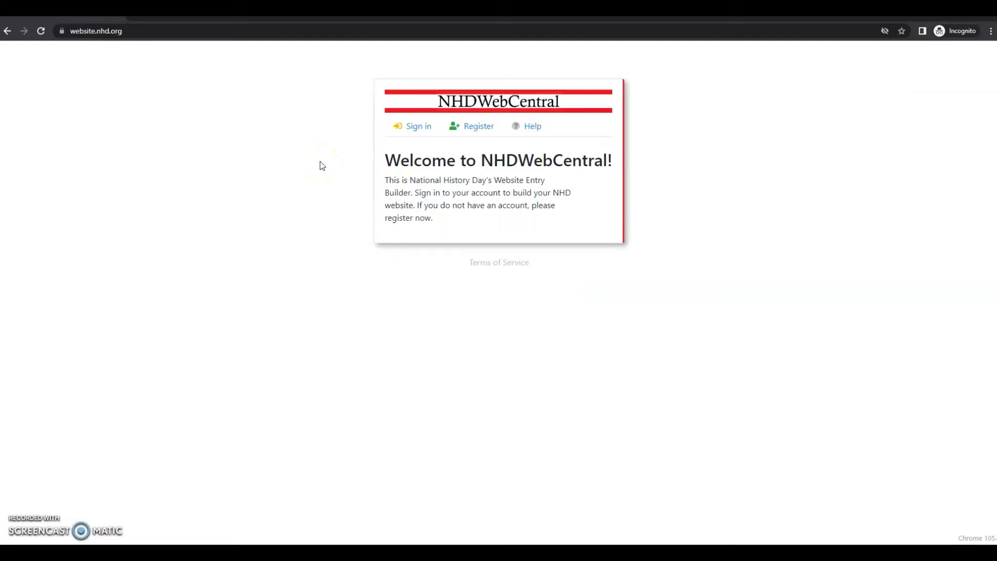
Open the Register form from the welcome card, reaching the date-of-birth prompt
left_click(484, 136)
left_click(473, 129)
Enter 01/01/2013 as the date of birth and continue to Parent Registration
left_click(415, 200)
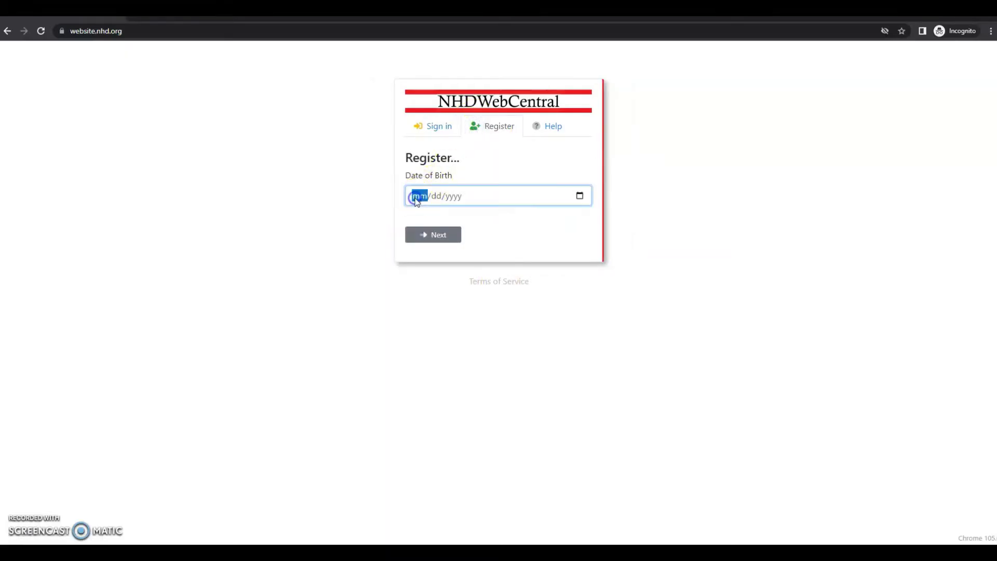
type("01012013")
left_click(434, 236)
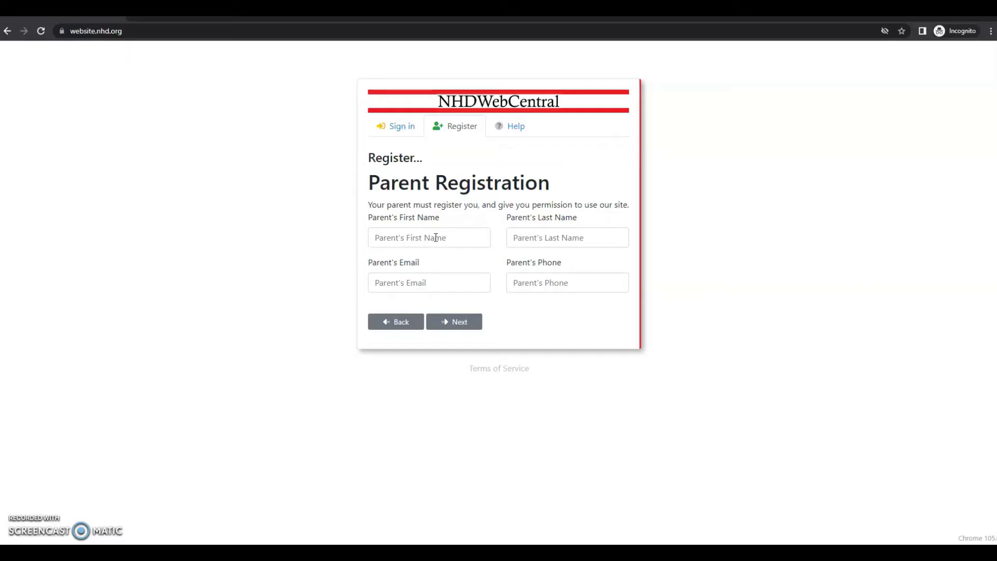
Fill in the parent's first name, last name, e-mail and phone number, then continue
left_click(435, 237)
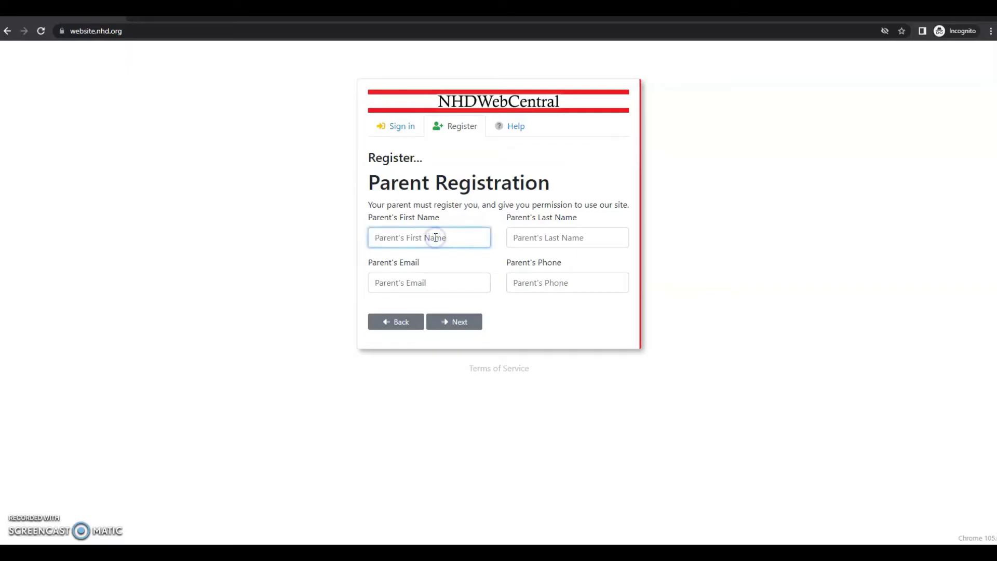
type("Carson")
key("Tab")
type("Drew")
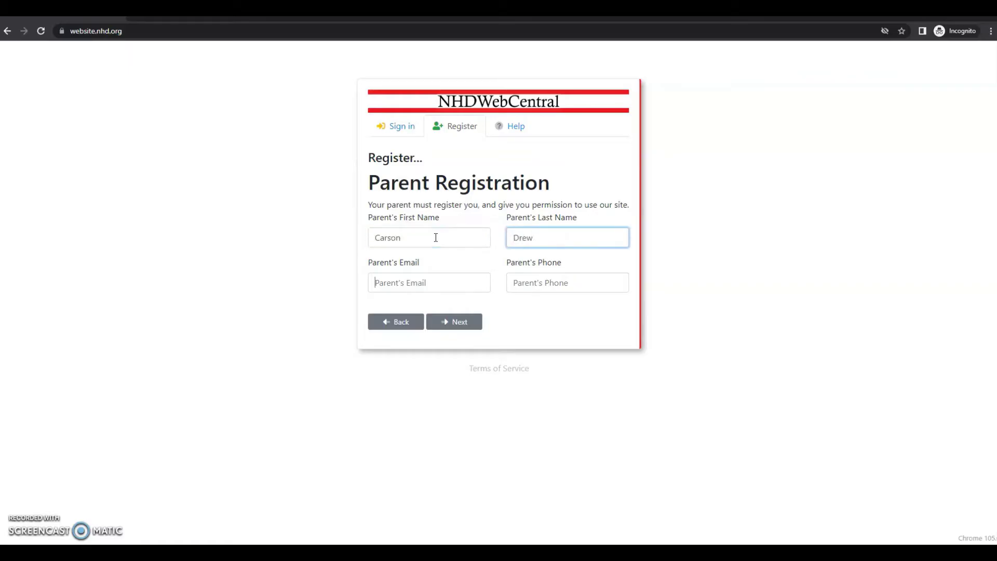
key("Tab")
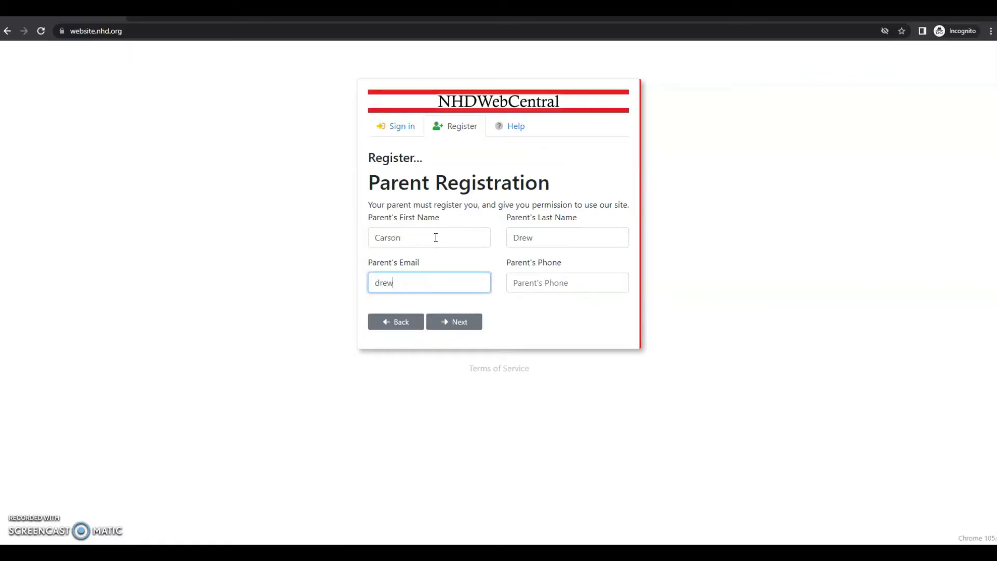
key("Tab")
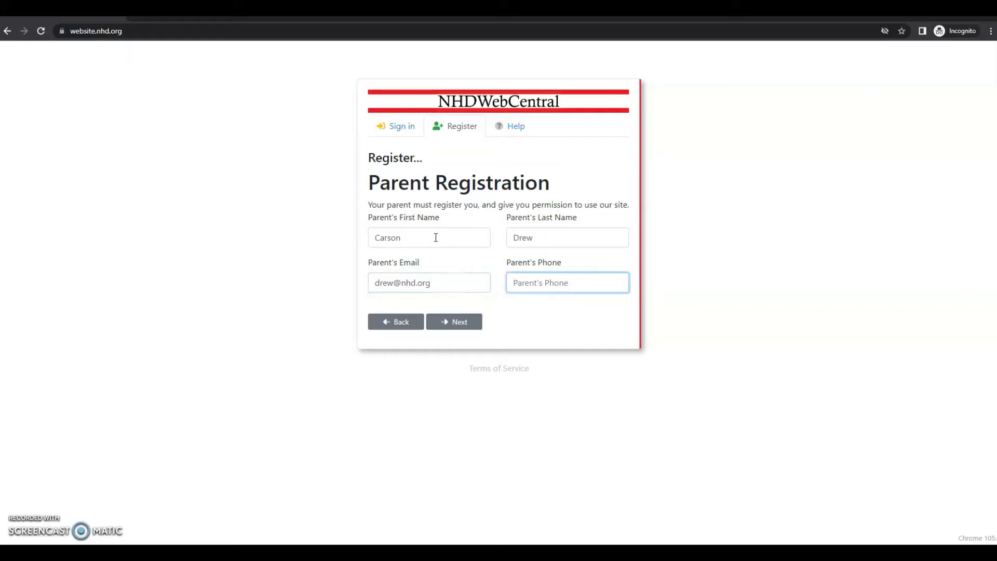
type("3015554")
type("444")
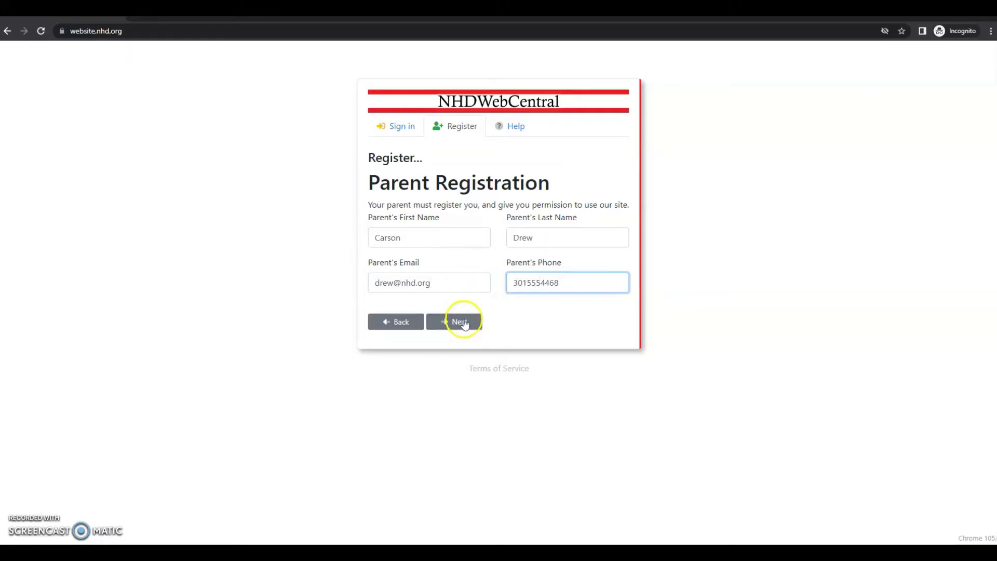
left_click(460, 322)
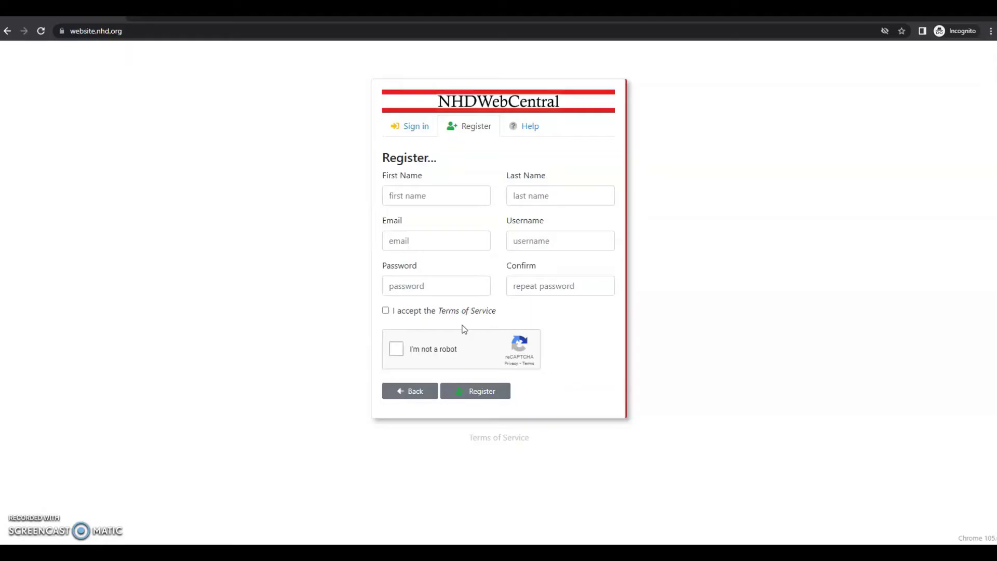
Enter the student's first name, last name, e-mail address and chosen username
left_click(427, 203)
type("St")
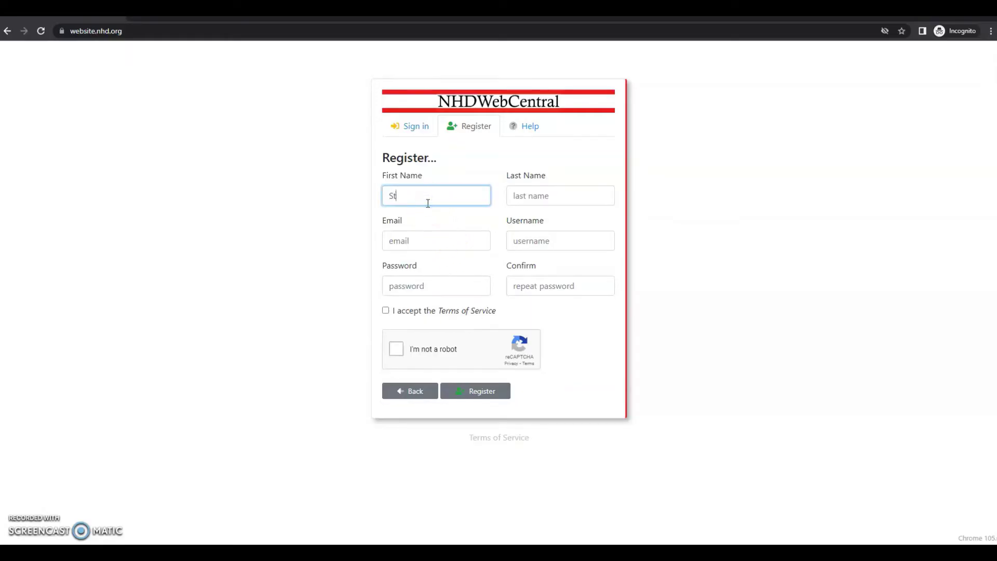
type("rawberry")
key("Tab")
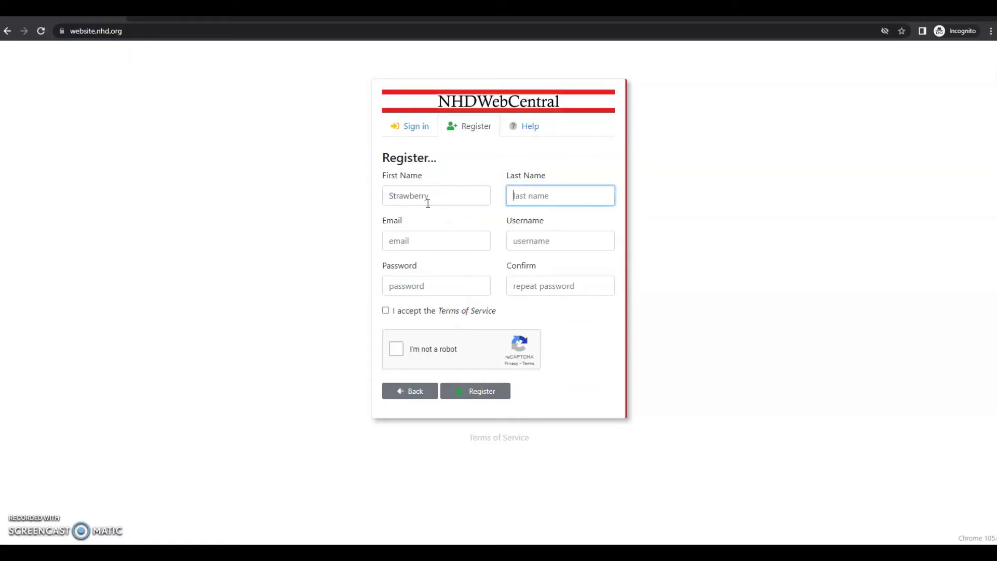
type("Shortcake")
key("Tab")
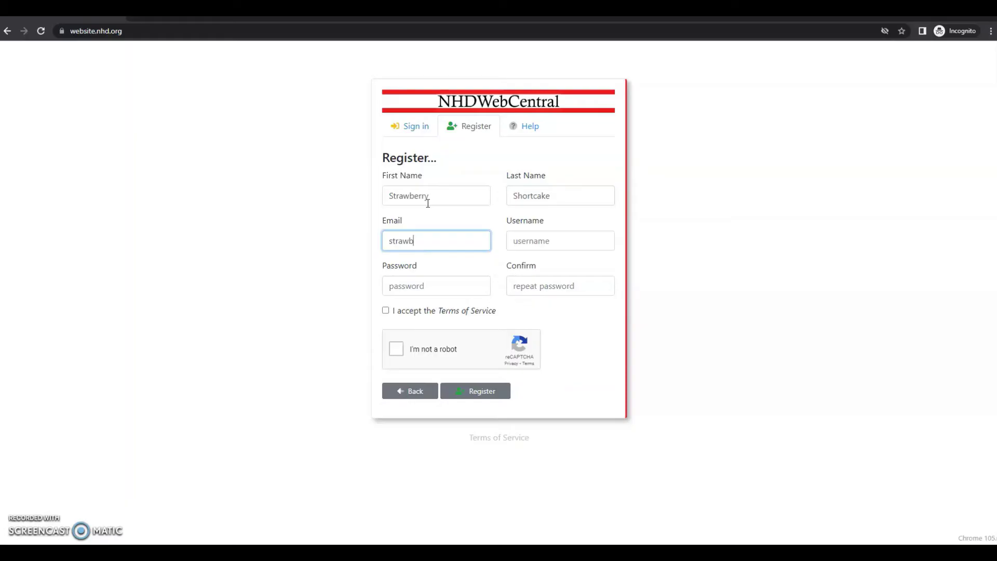
key("Tab")
type("StrawberrySHor")
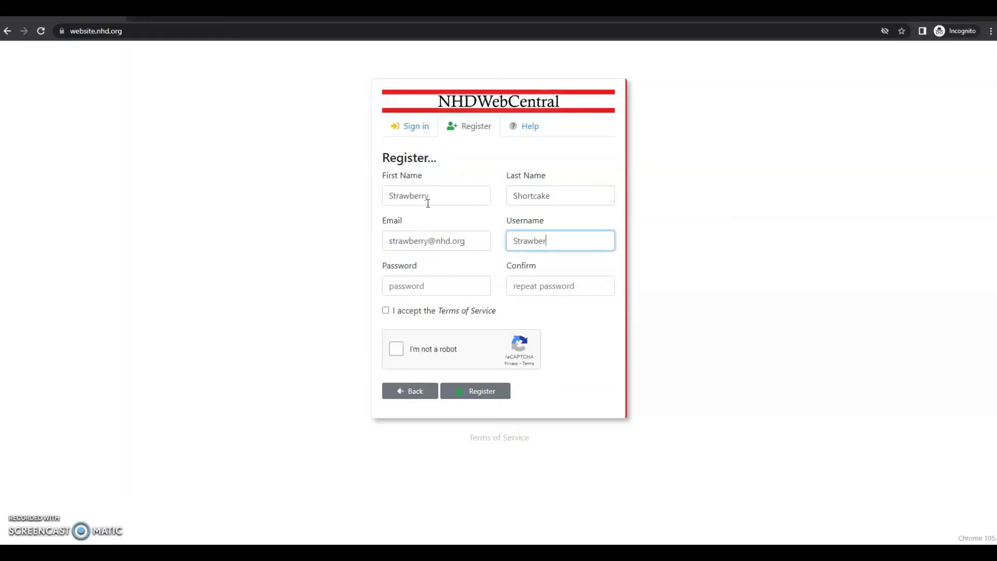
key("BackSpace")
key("BackSpace")
key("BackSpace")
type("hortcake")
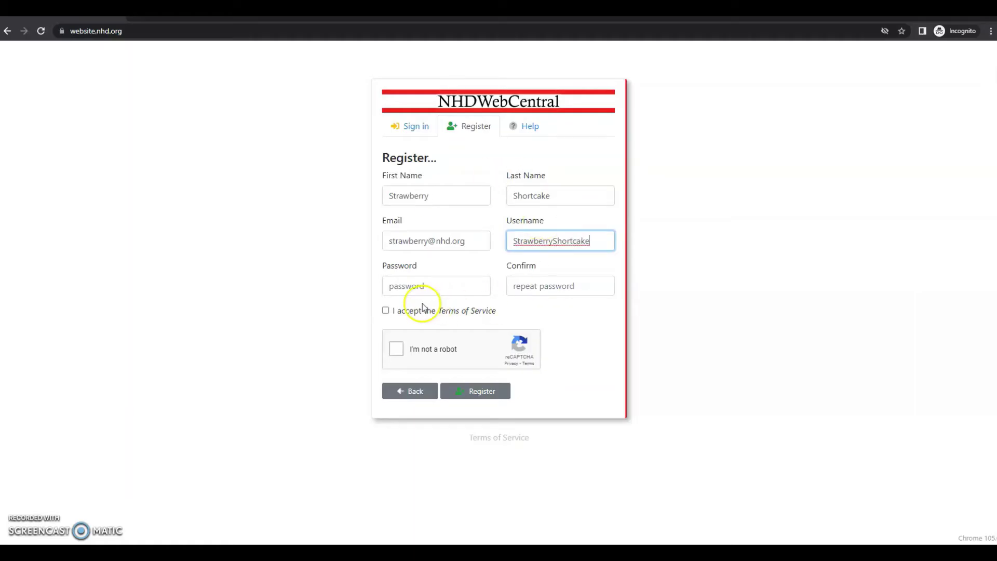
Set and confirm the account password, accept the Terms of Service, and start the robot check
left_click(407, 285)
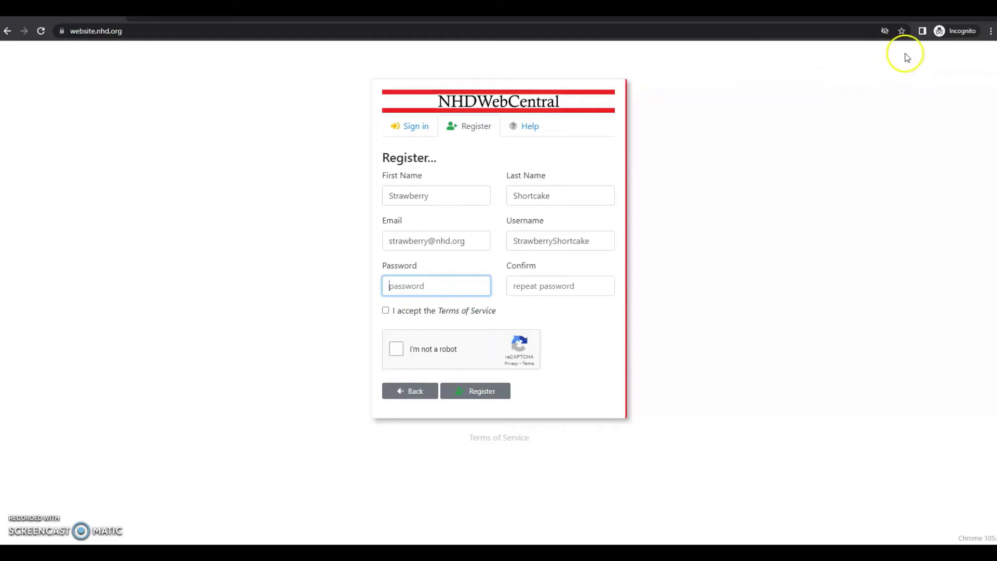
left_click(603, 241)
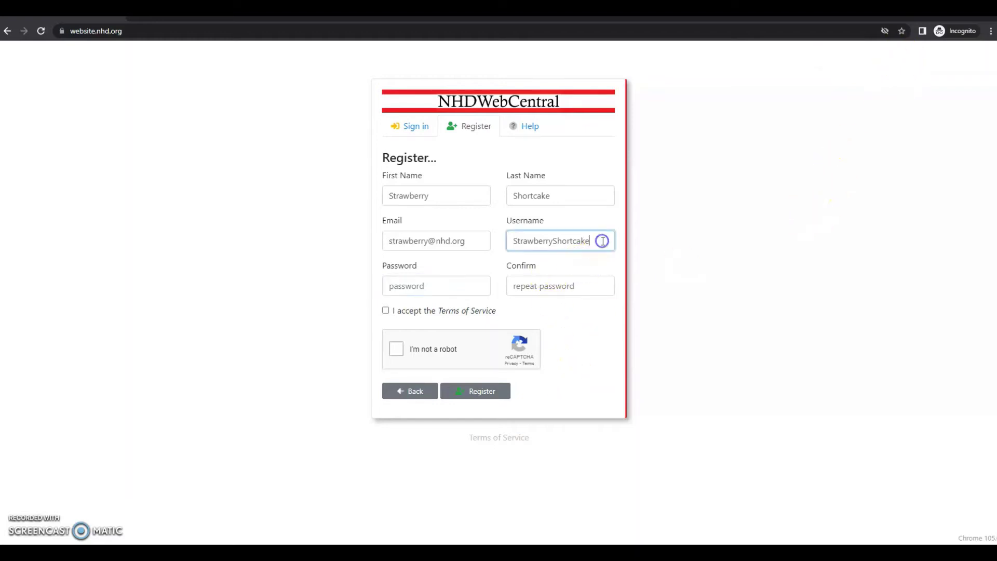
left_click(454, 285)
type("******")
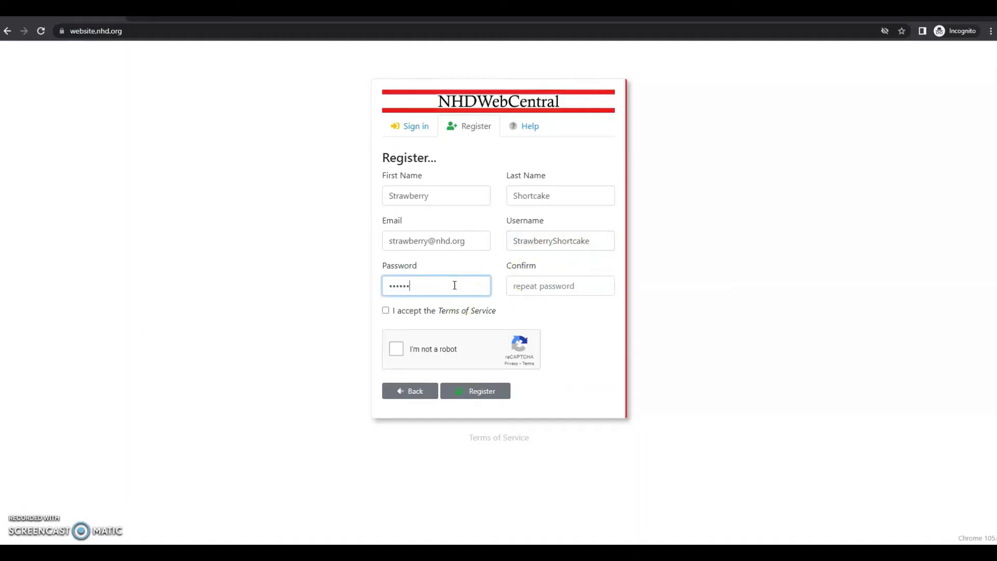
key("Tab")
type("******")
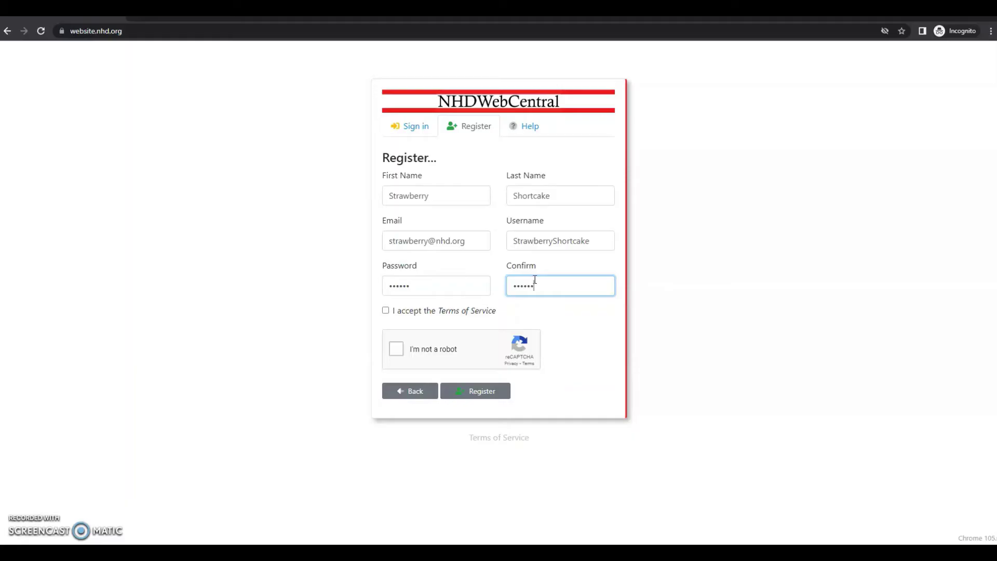
left_click(409, 315)
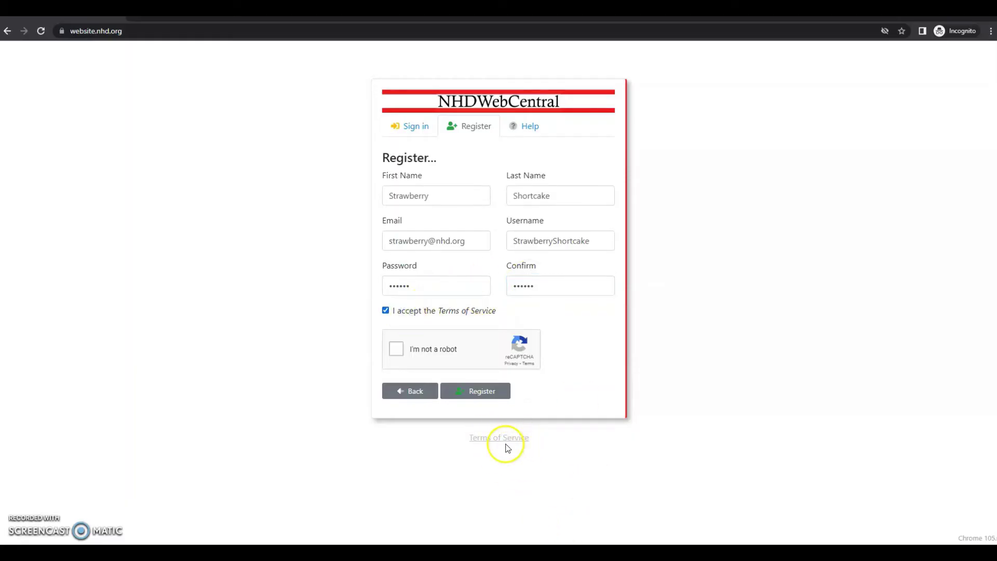
left_click(396, 348)
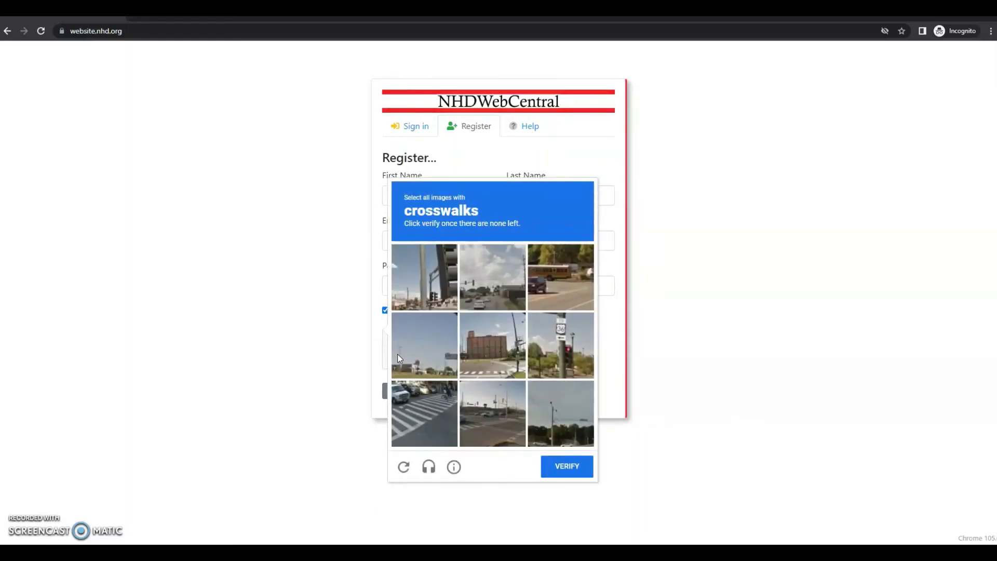
Select all crosswalk tiles across both image rounds and verify the reCAPTCHA
left_click(433, 415)
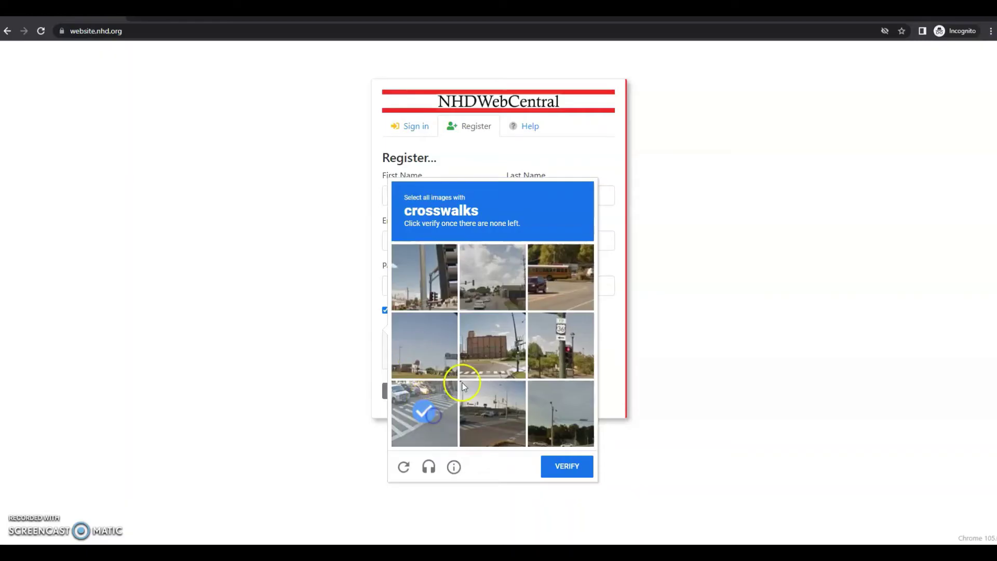
left_click(487, 361)
left_click(494, 419)
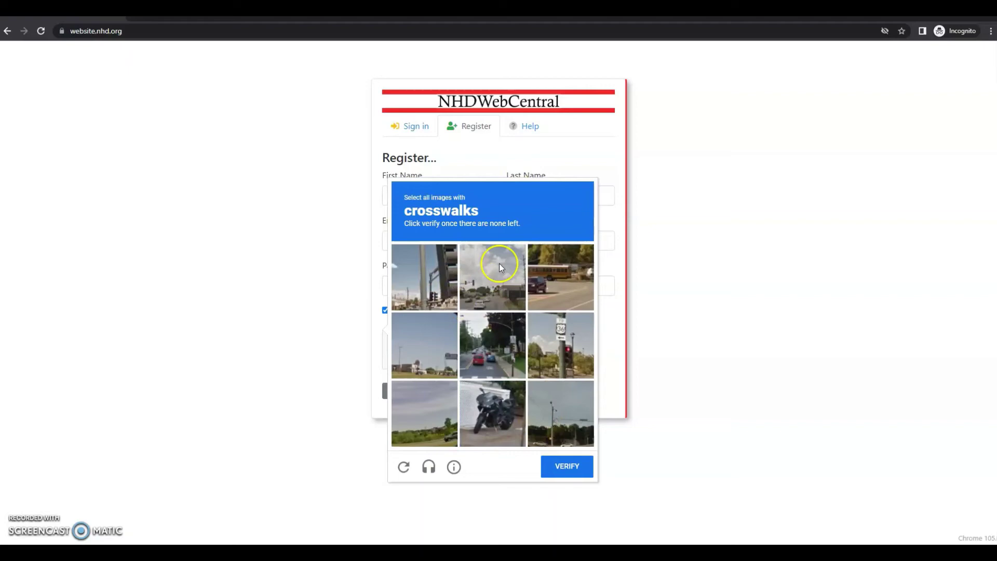
left_click(576, 455)
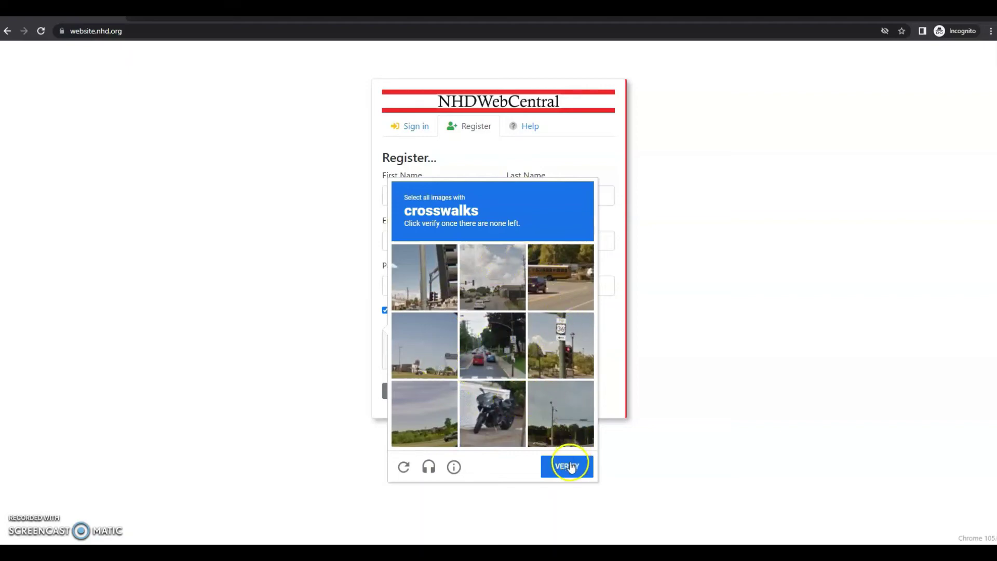
left_click(476, 344)
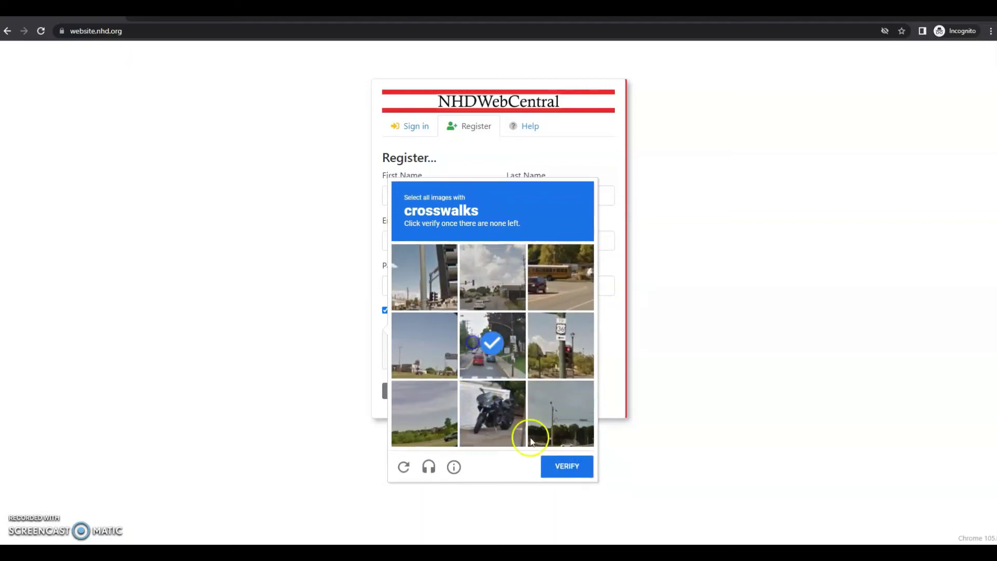
left_click(560, 465)
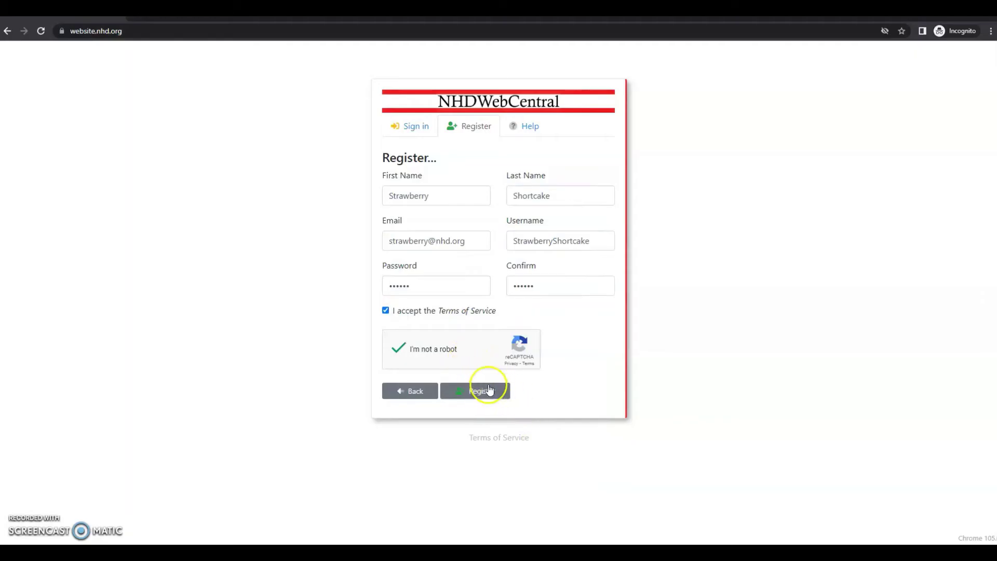
Submit the registration, then sign in to the new account with its password
left_click(493, 391)
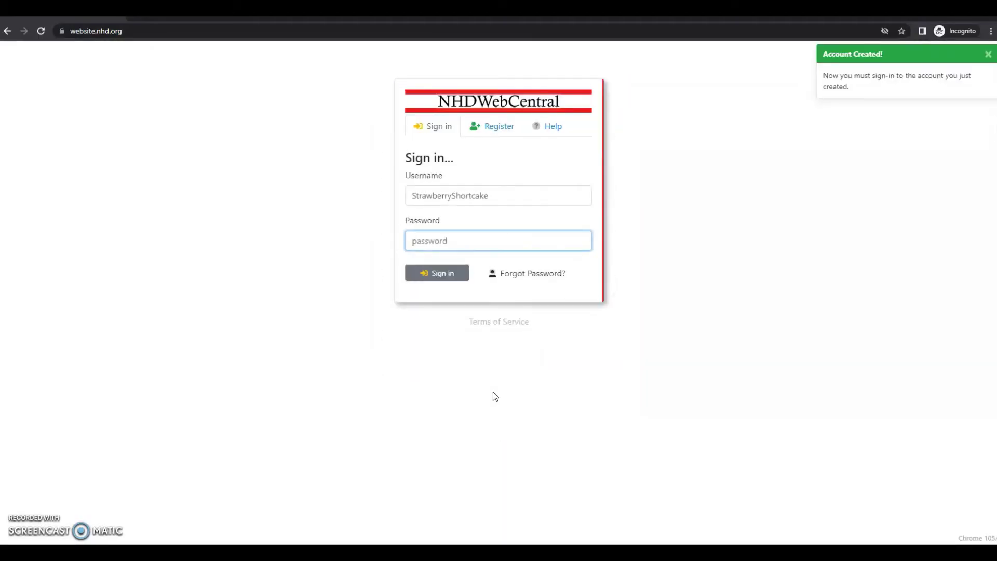
type("••••••")
left_click(443, 272)
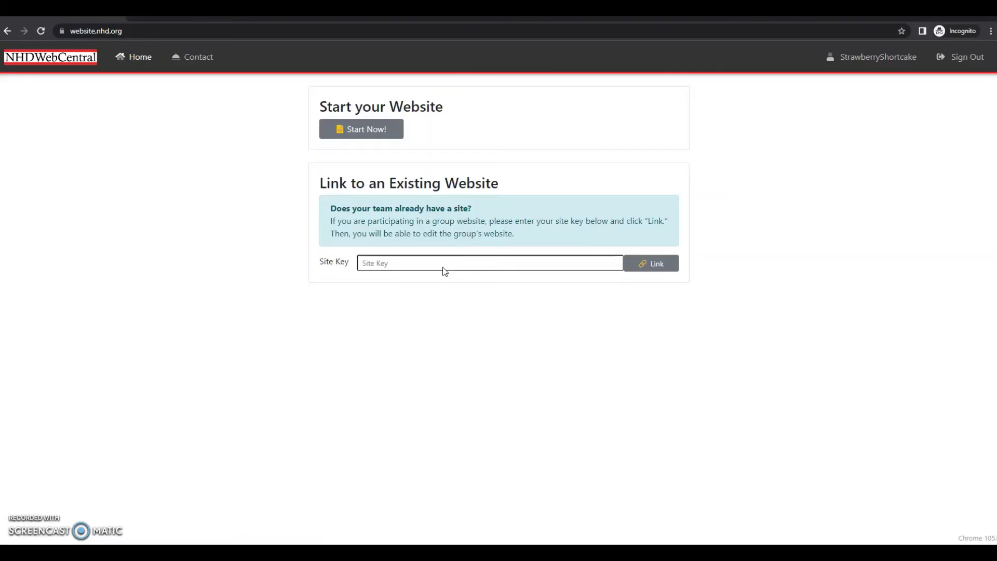
Start a new website with Start Now! to show its dashboard with 100 MB remaining
left_click(393, 134)
left_click(372, 136)
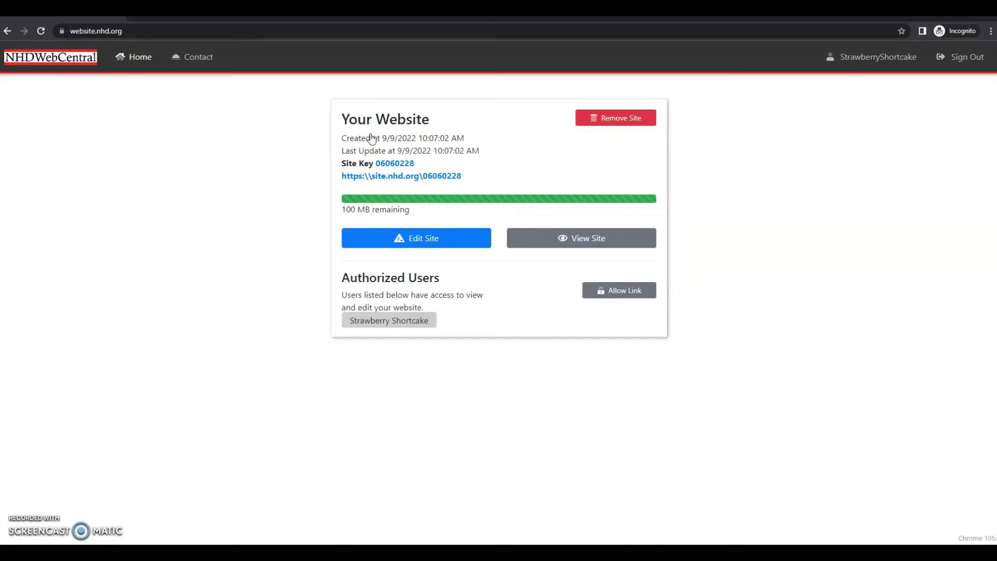
left_click(456, 305)
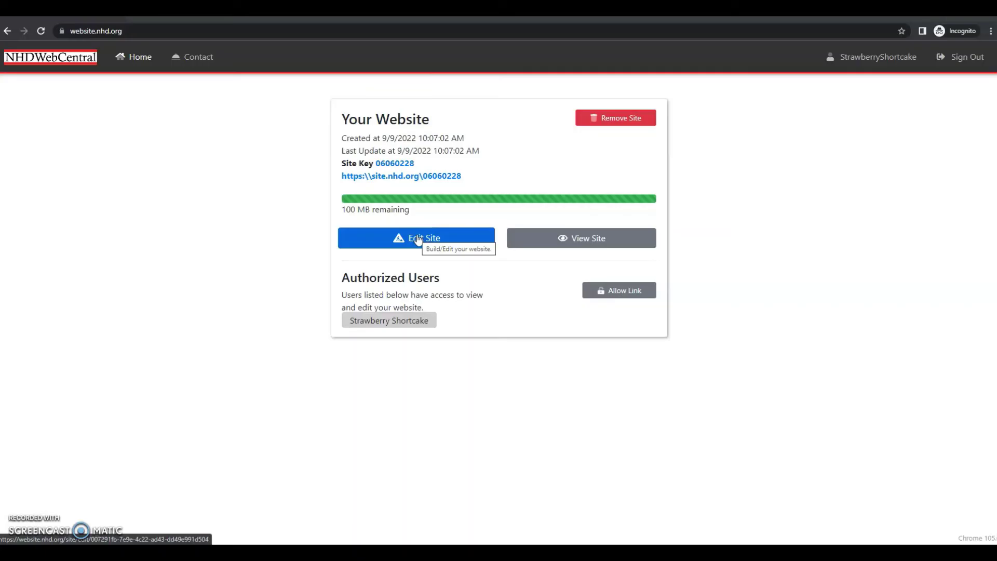
left_click(571, 234)
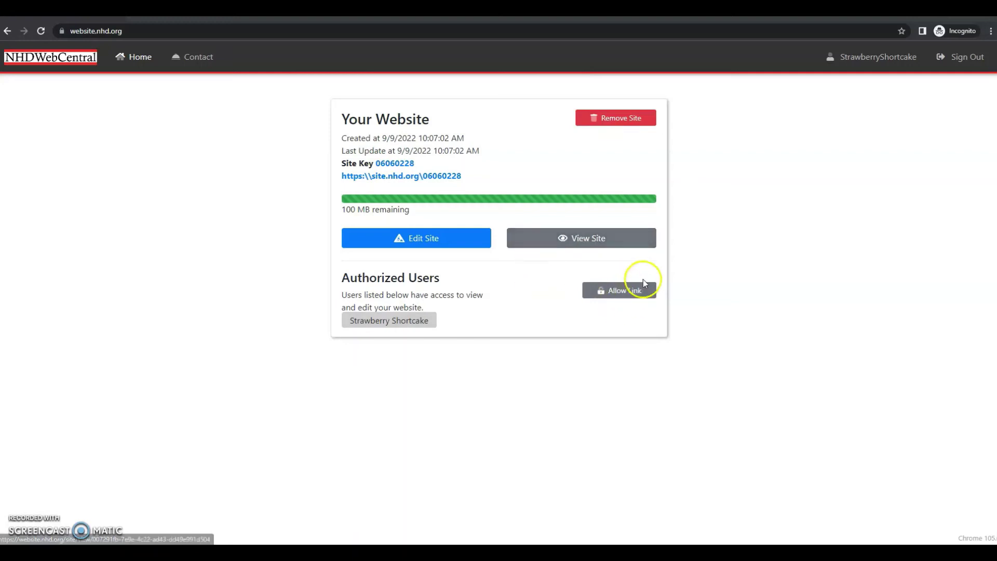
left_click(628, 296)
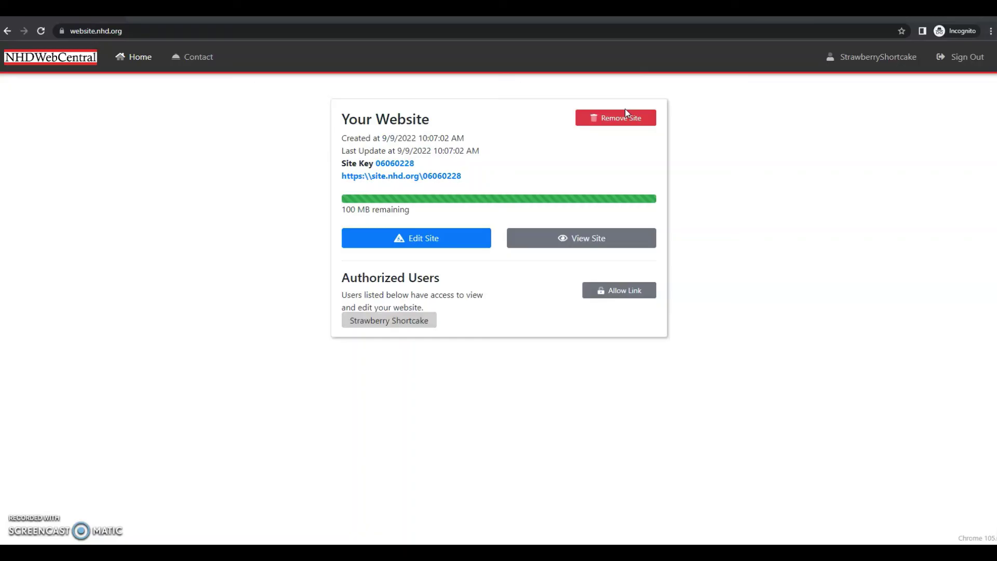
left_click(624, 121)
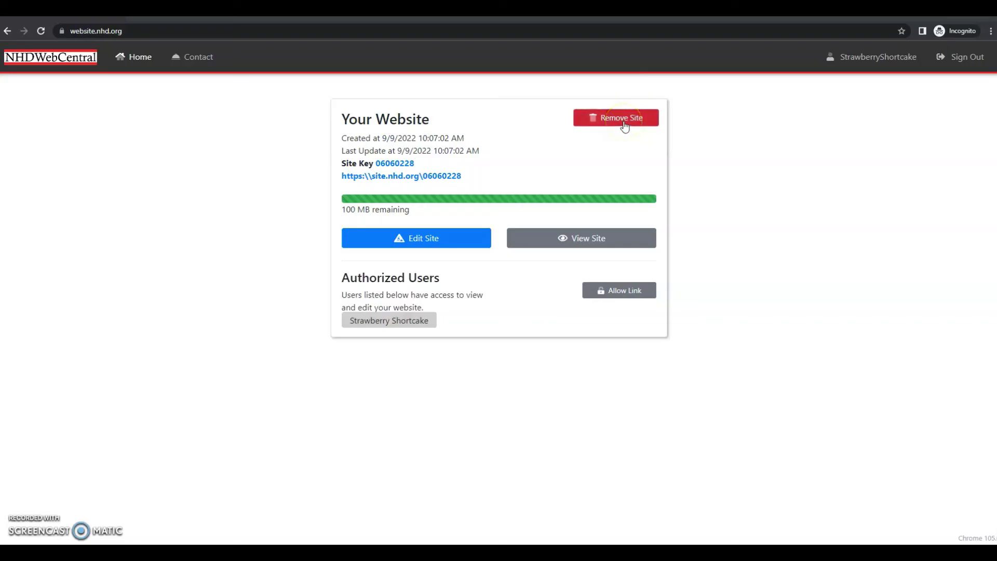